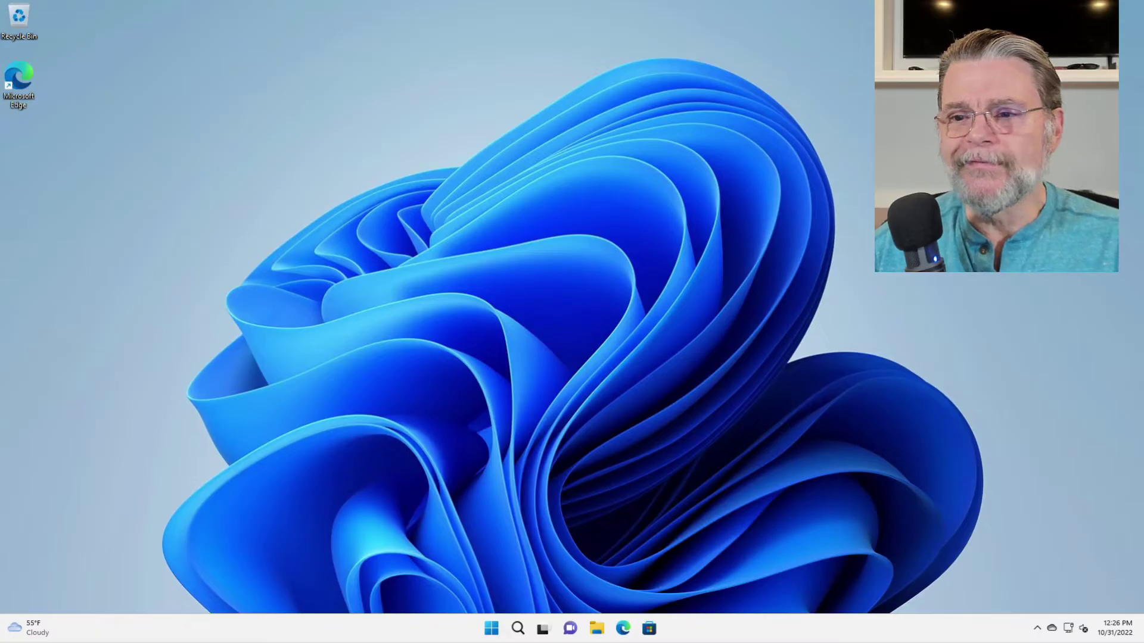
Step: Open the Start menu and close it again, returning to the desktop
click(492, 628)
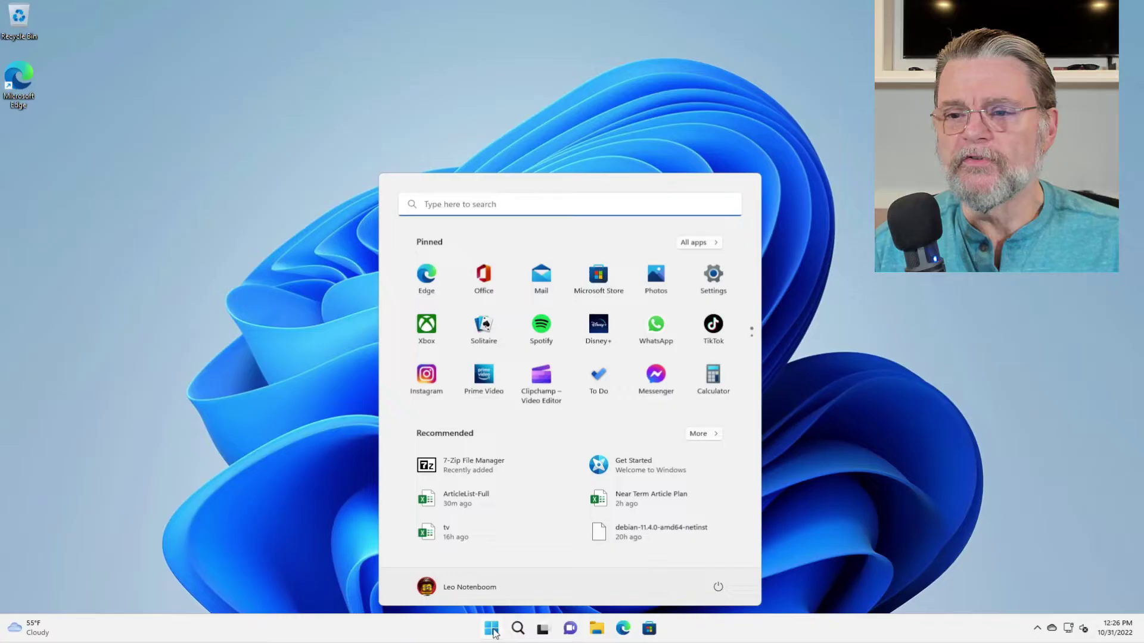
click(777, 638)
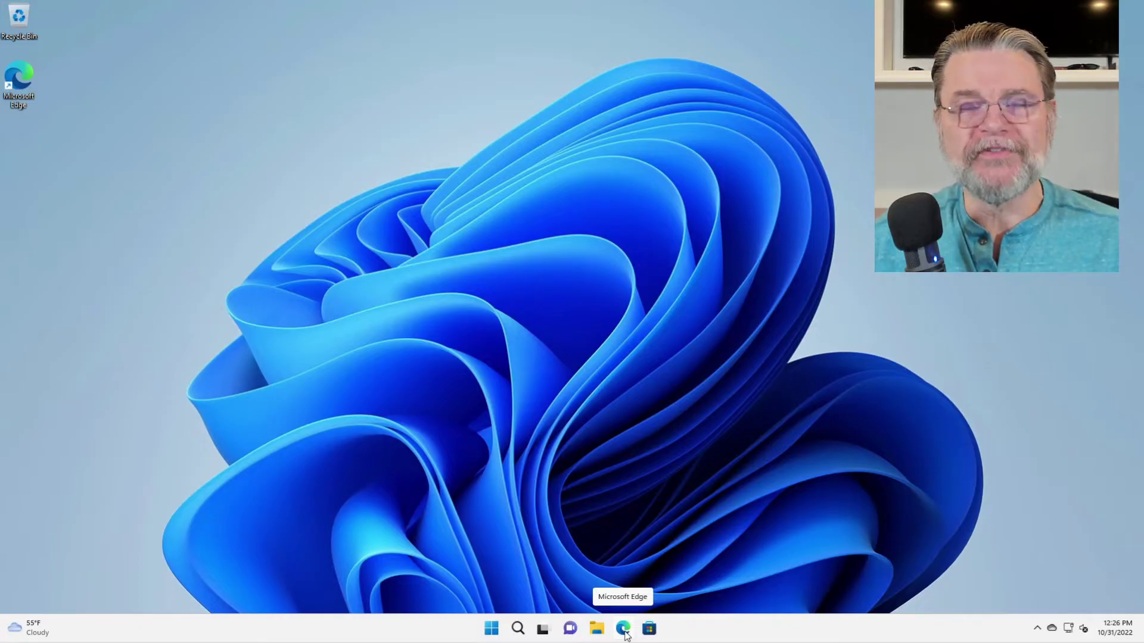
Step: Launch Microsoft Edge and run a Bing search for 'chrome'
click(623, 630)
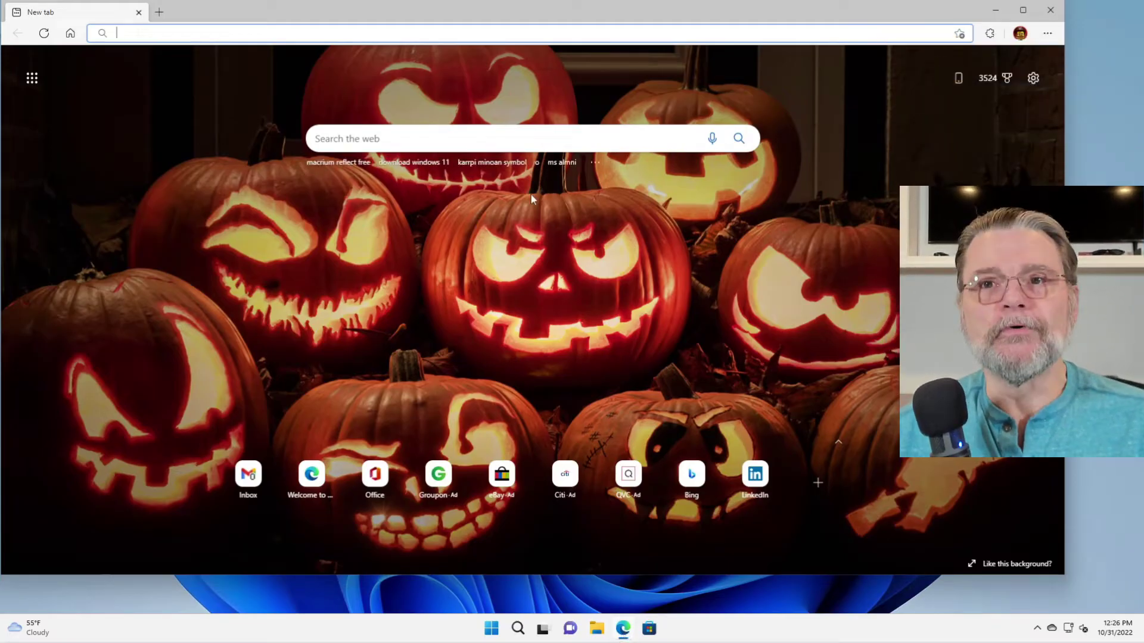
click(504, 32)
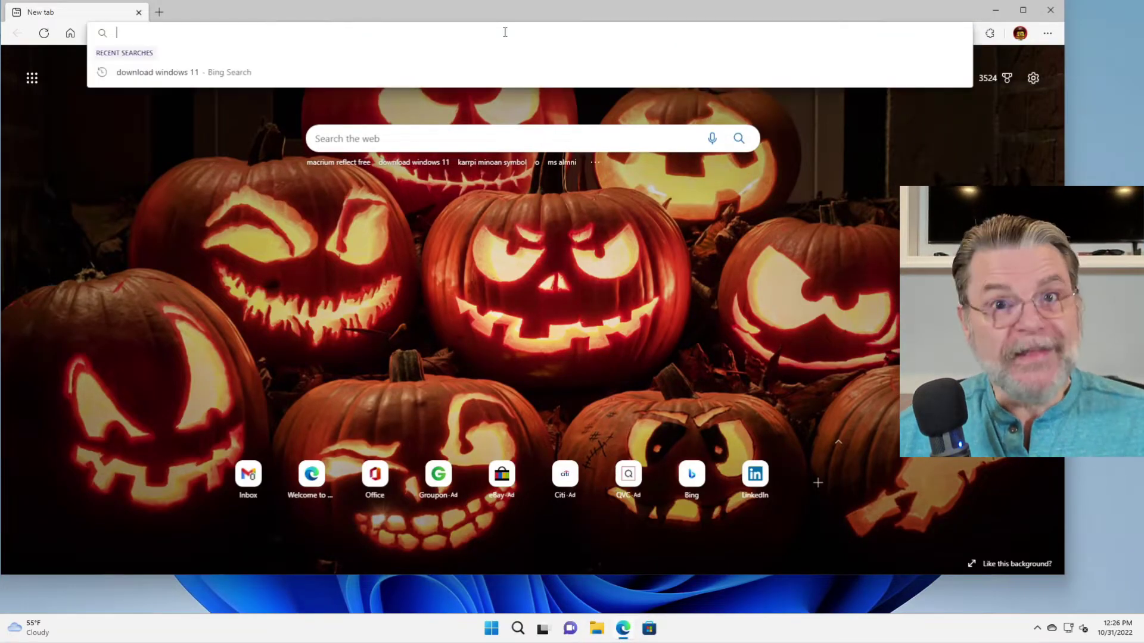
text(c)
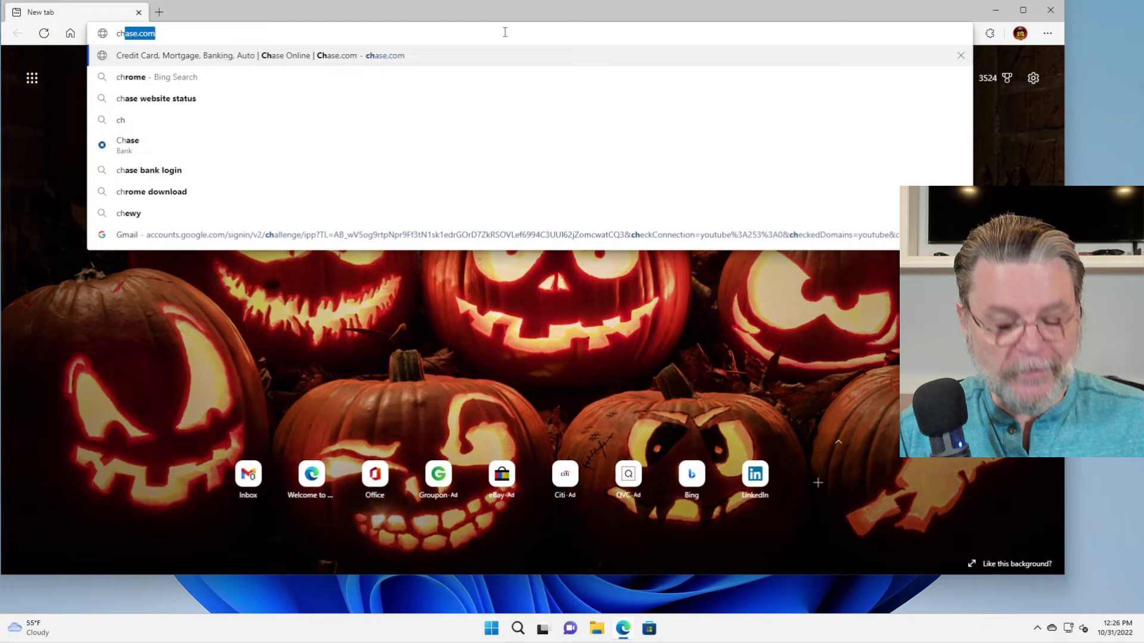
text(hor)
key(BackSpace)
key(BackSpace)
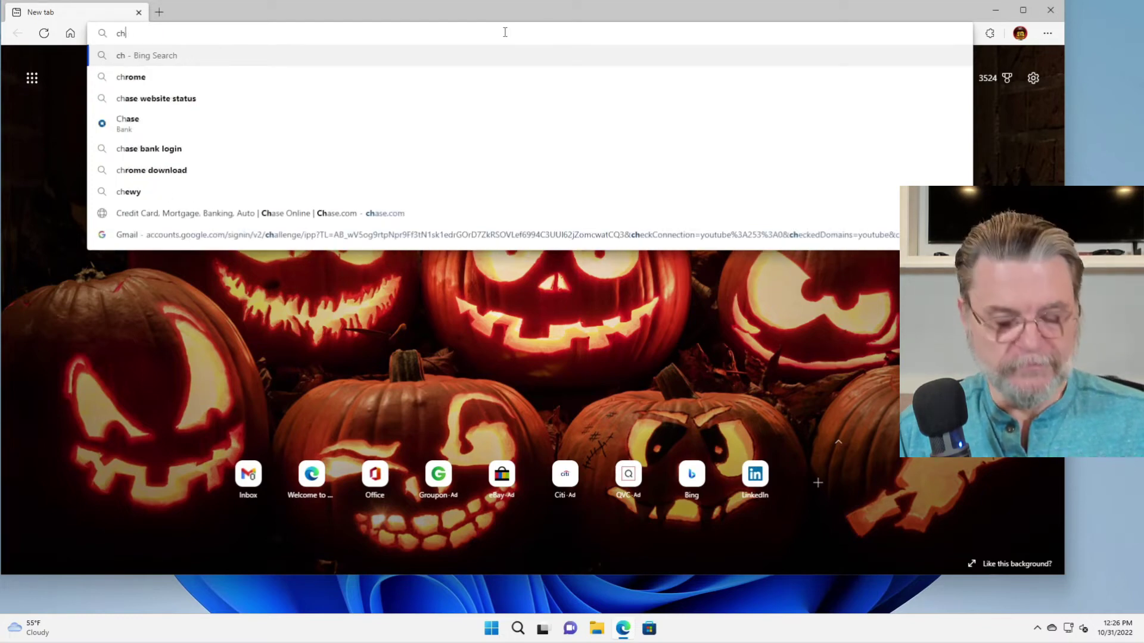
text(rome)
key(Return)
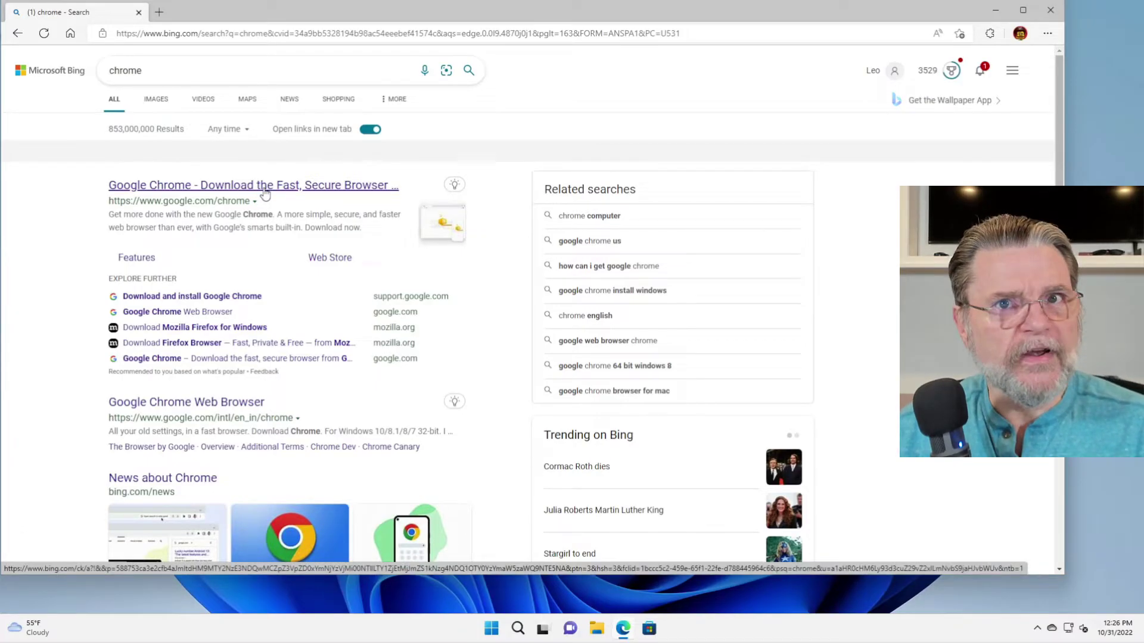
Step: Download ChromeSetup.exe from the Google Chrome page and run it, approving the UAC prompt
click(265, 195)
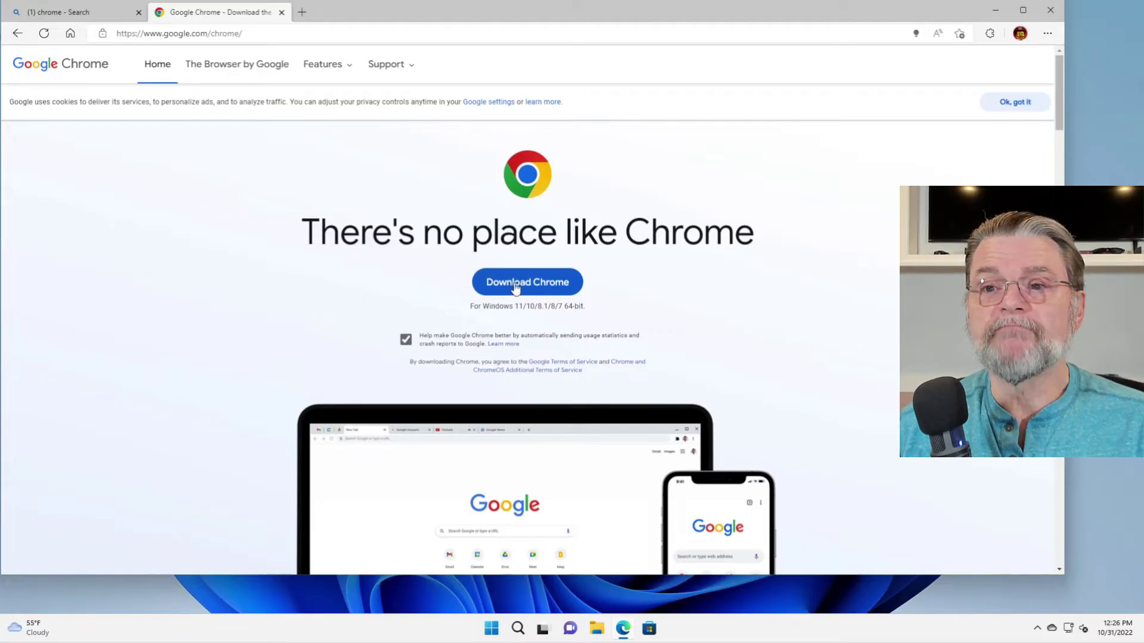
click(514, 286)
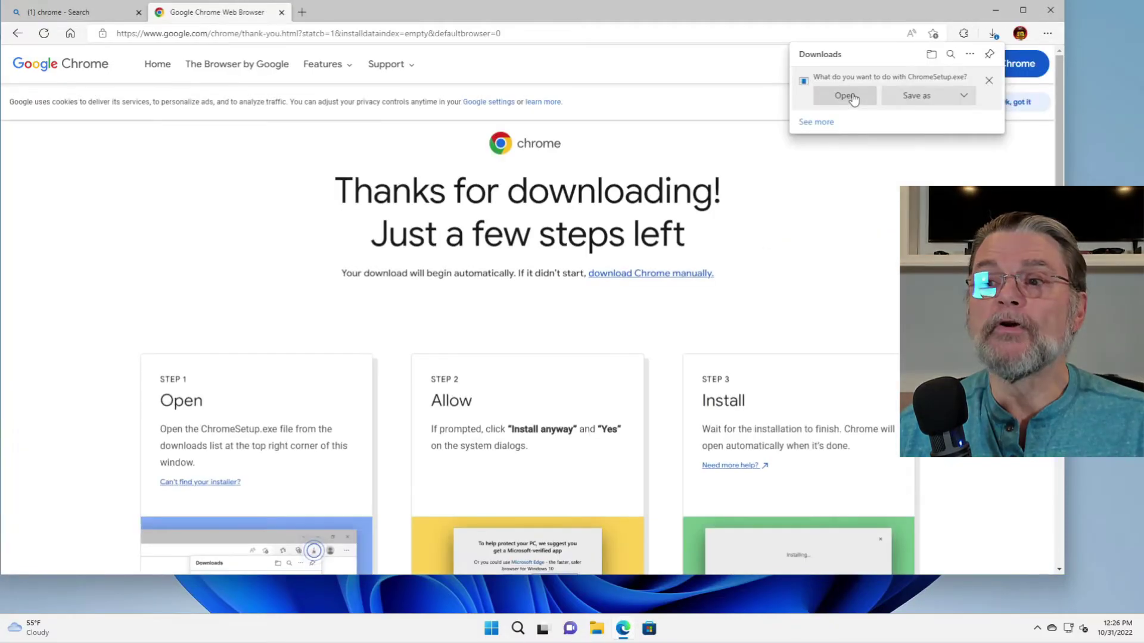
click(847, 95)
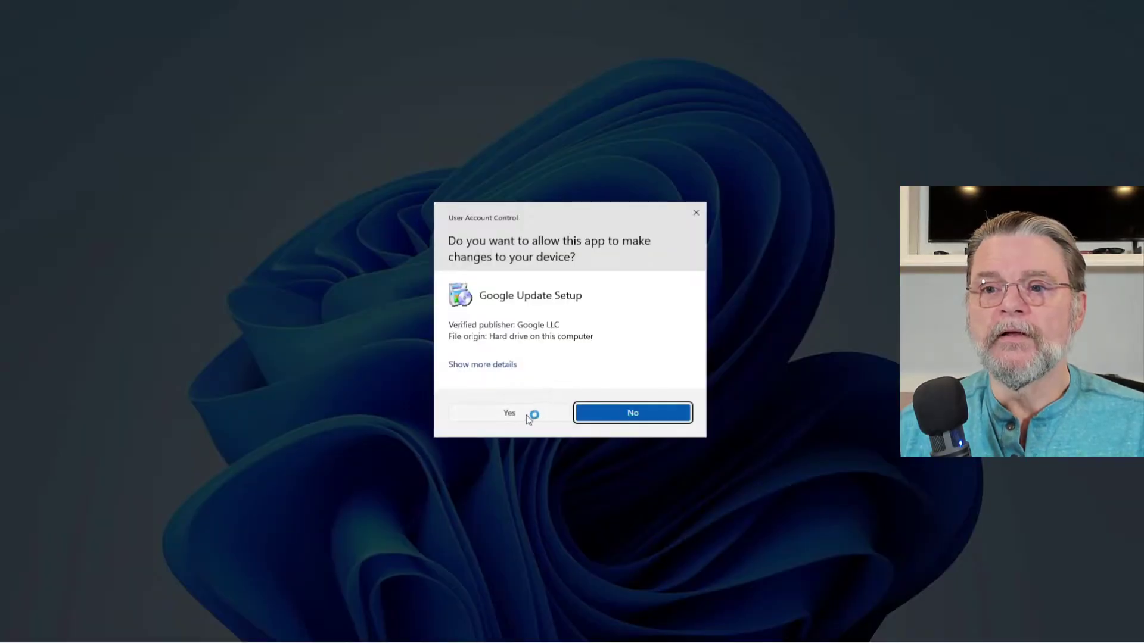
click(527, 413)
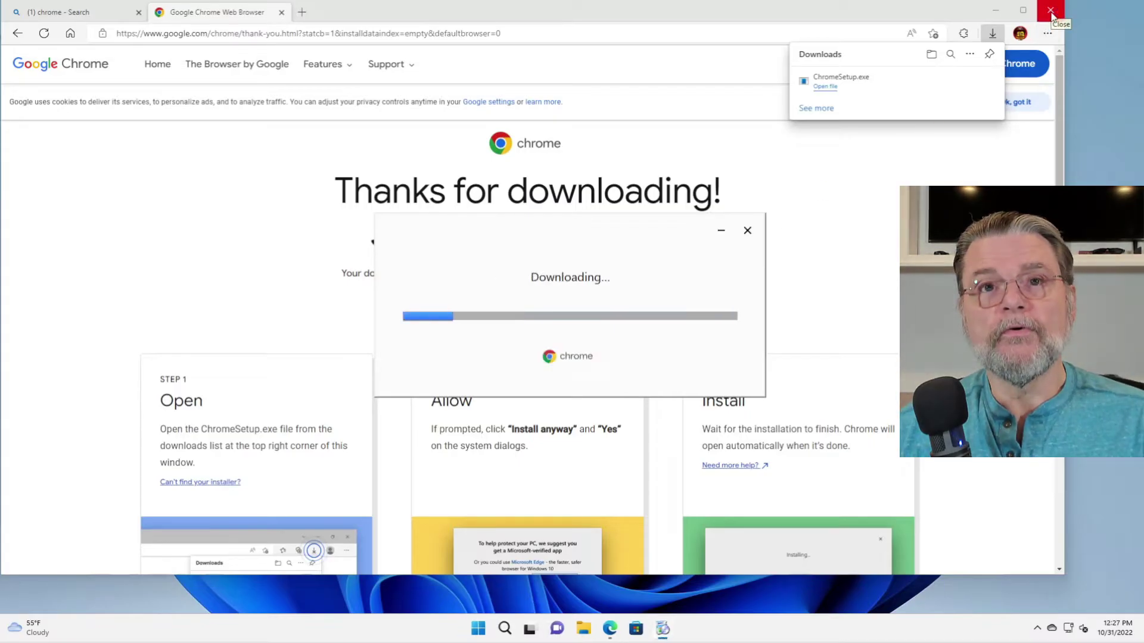
Step: Close Edge while Chrome installs, then centre the Chrome welcome window on screen
click(1050, 11)
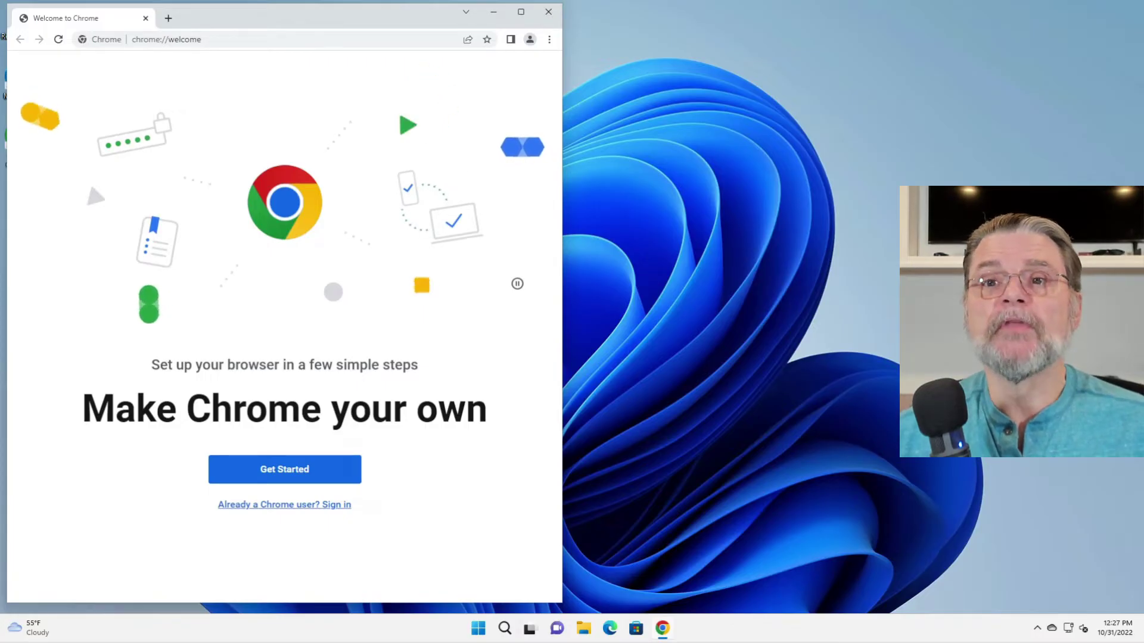
drag(349, 19, 635, 18)
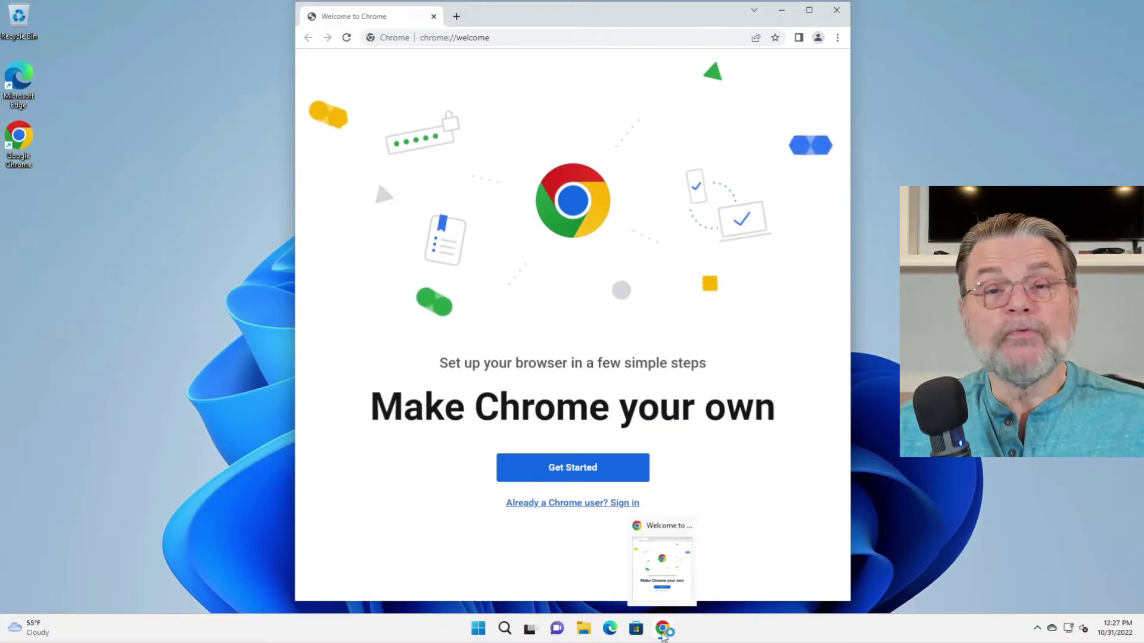
mouse_move(662, 628)
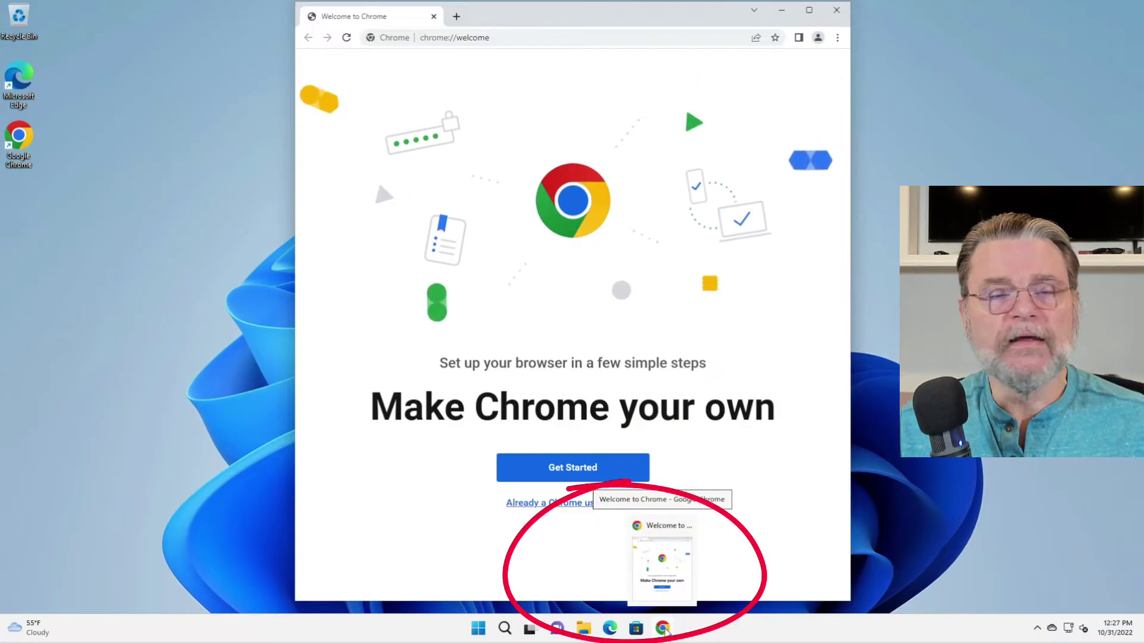
Step: Pin Google Chrome to the taskbar and unpin Microsoft Edge from it
click(664, 630)
right_click(664, 629)
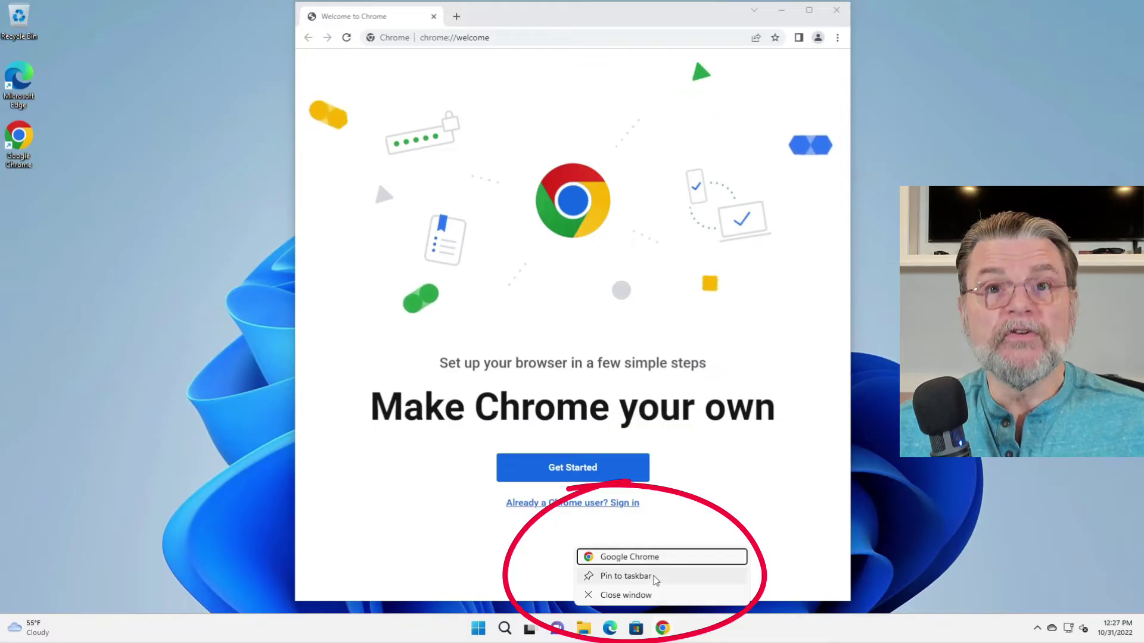
click(655, 576)
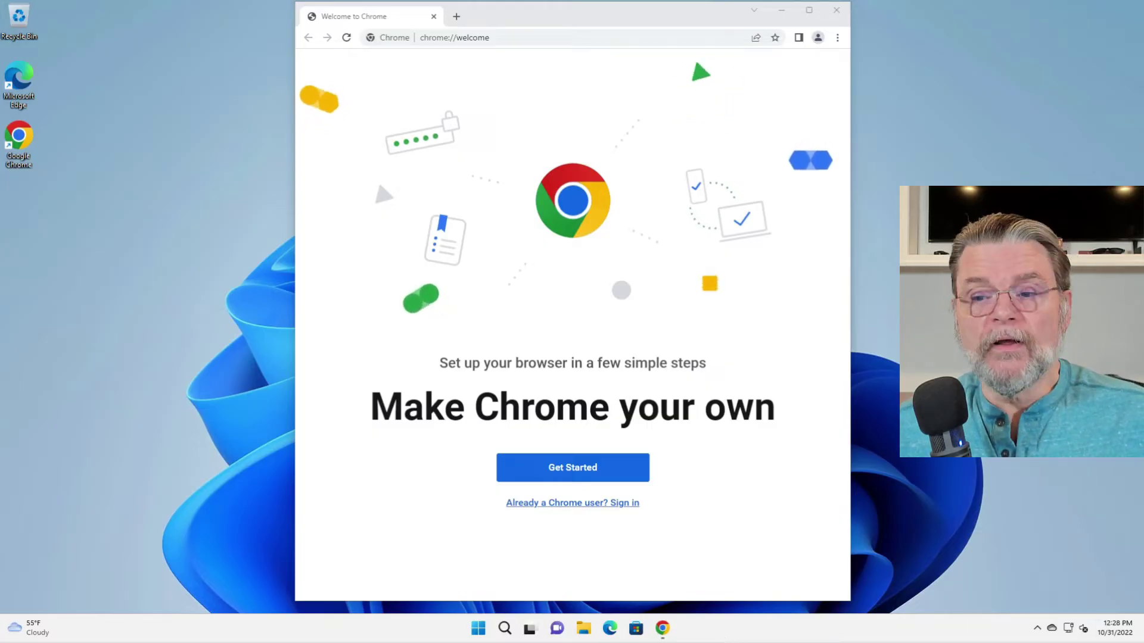
right_click(610, 629)
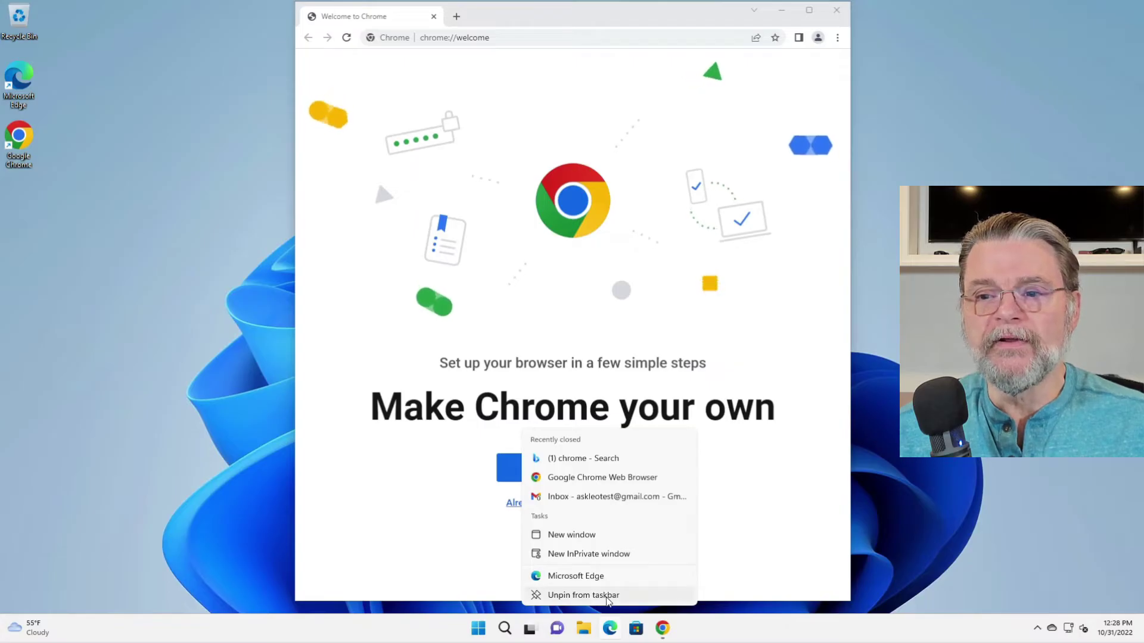
click(583, 595)
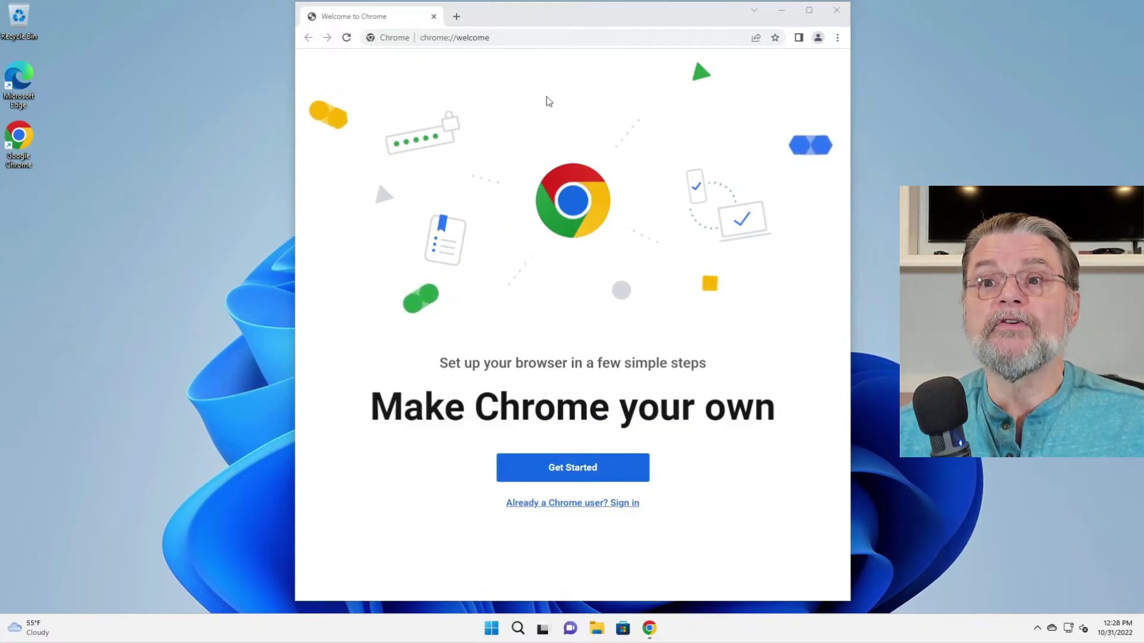
Step: Load askleo.com, close Chrome with Alt+F4, and relaunch it from the taskbar pin
click(526, 37)
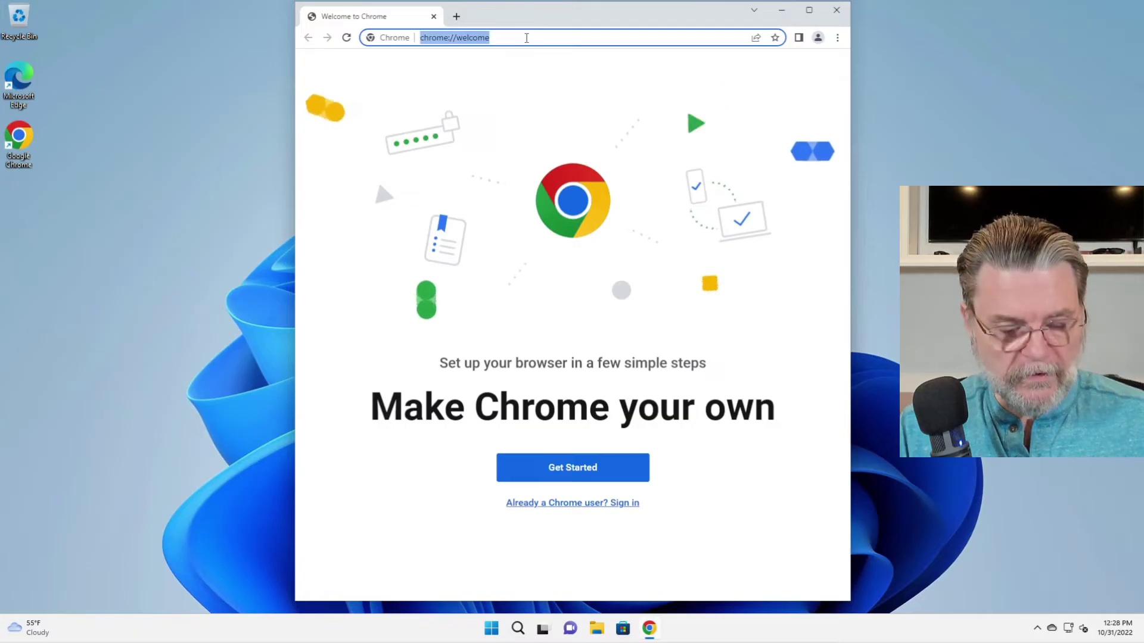
text(askleo.com)
key(Return)
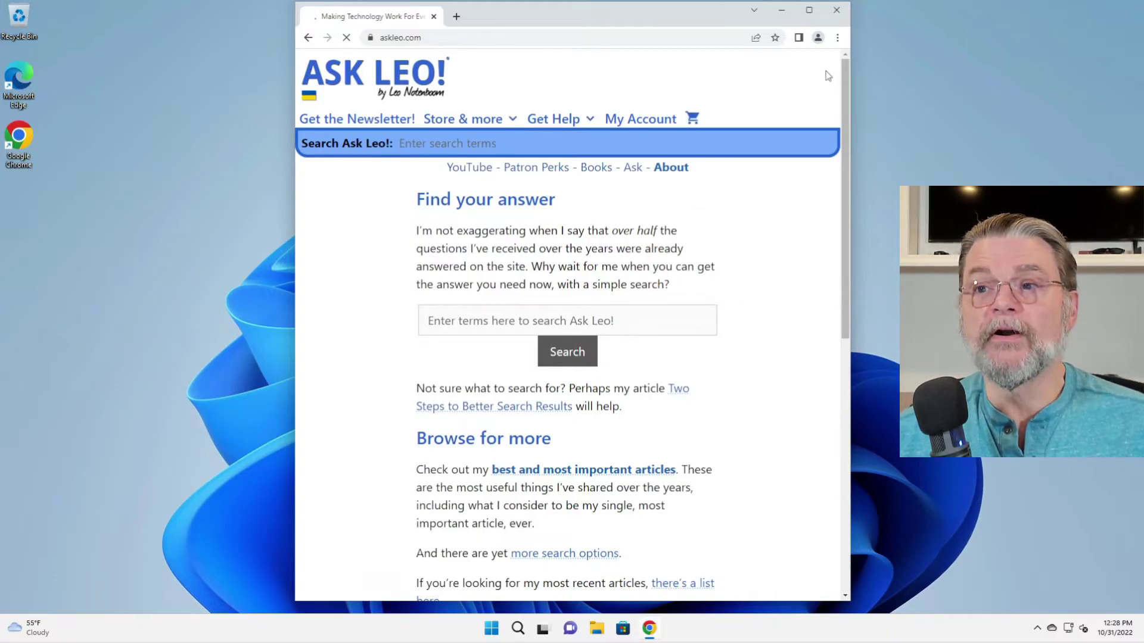
key(alt+F4)
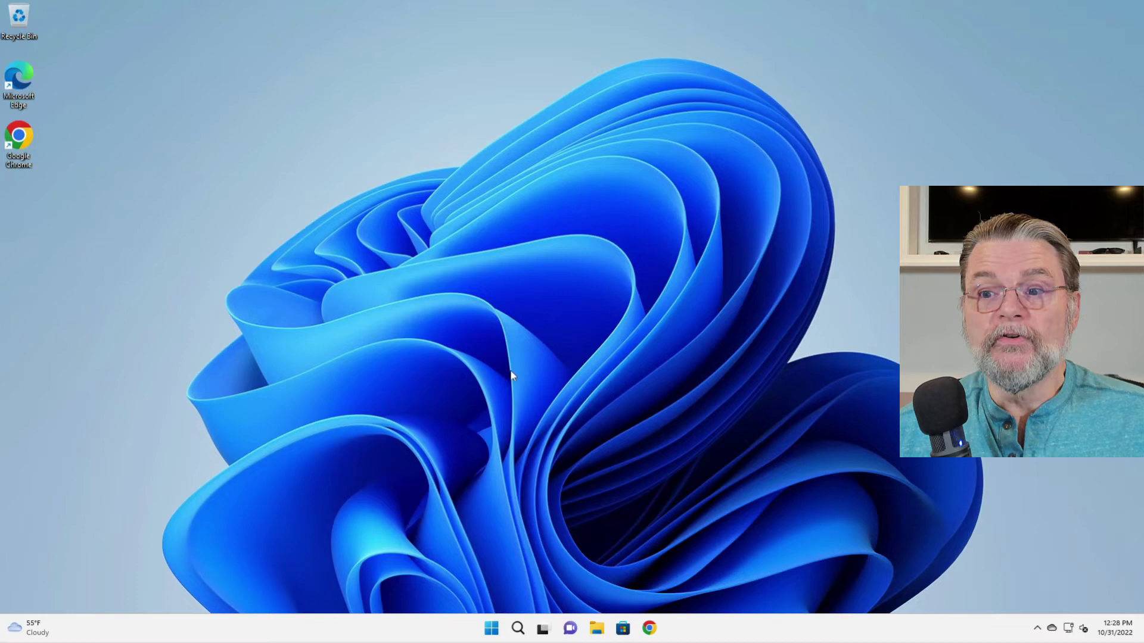
click(649, 630)
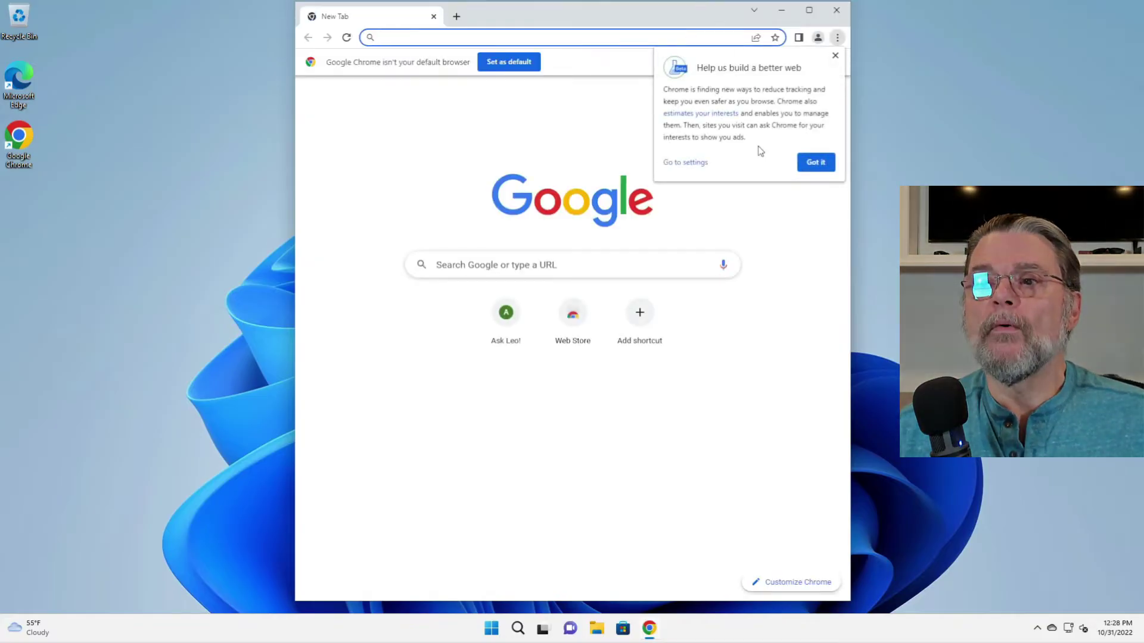
Step: Accept the 'Got it' privacy notice and widen Chrome by dragging both side edges outward
click(816, 163)
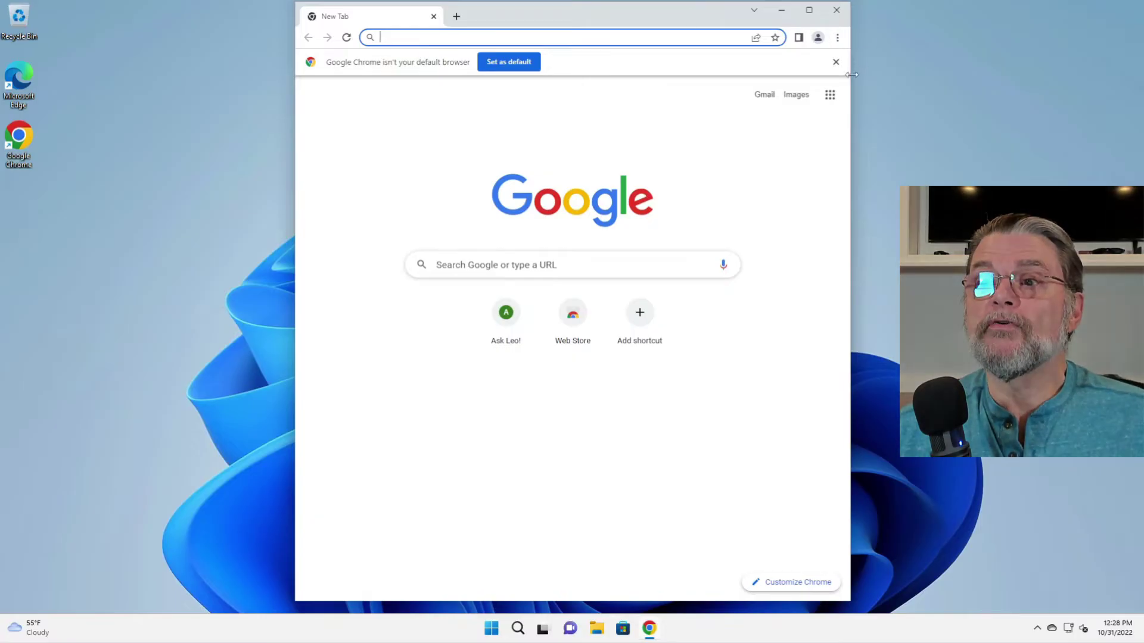
drag(853, 73, 1142, 77)
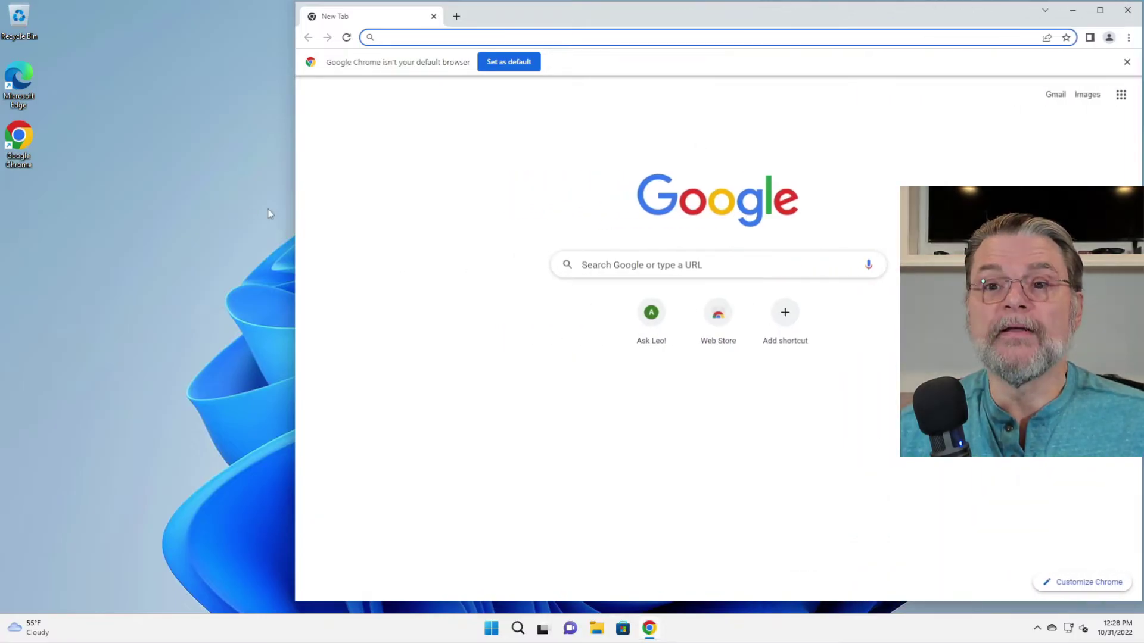
drag(294, 214, 187, 221)
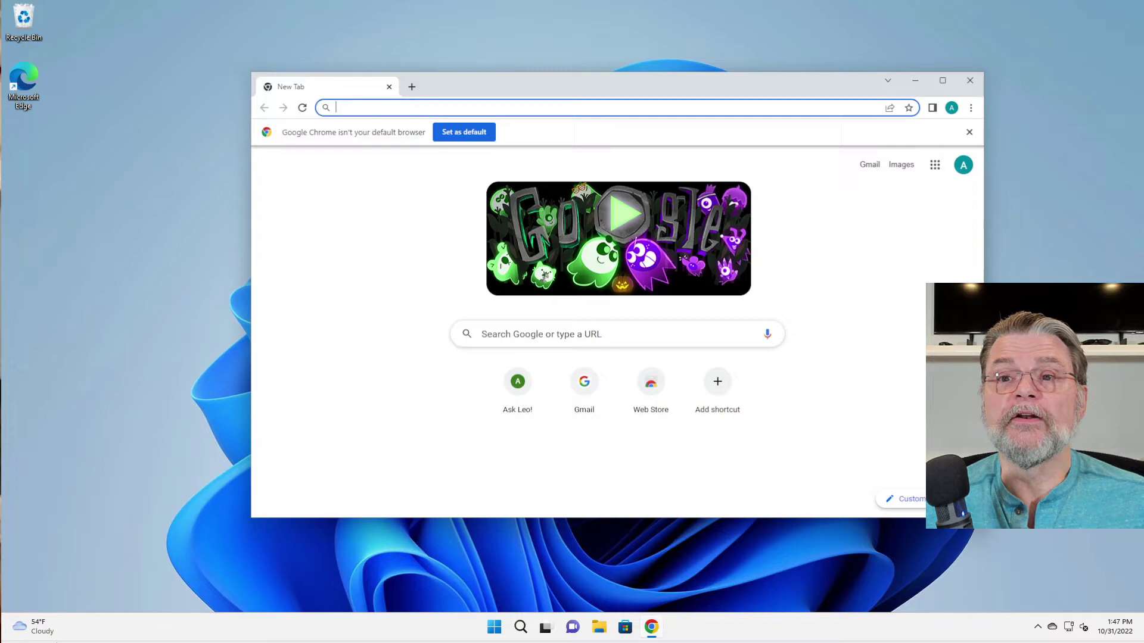
Step: Use Chrome's 'Set as default' infobar to reach Google Chrome's page in Default apps
click(464, 132)
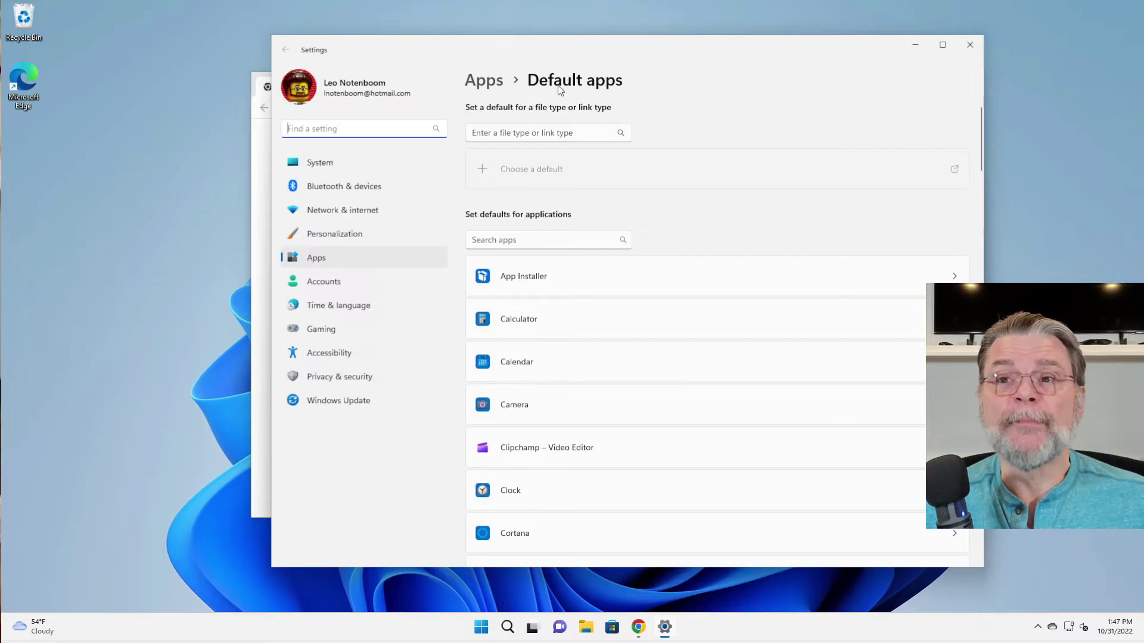
scroll(674, 313, down, 2)
scroll(674, 313, down, 3)
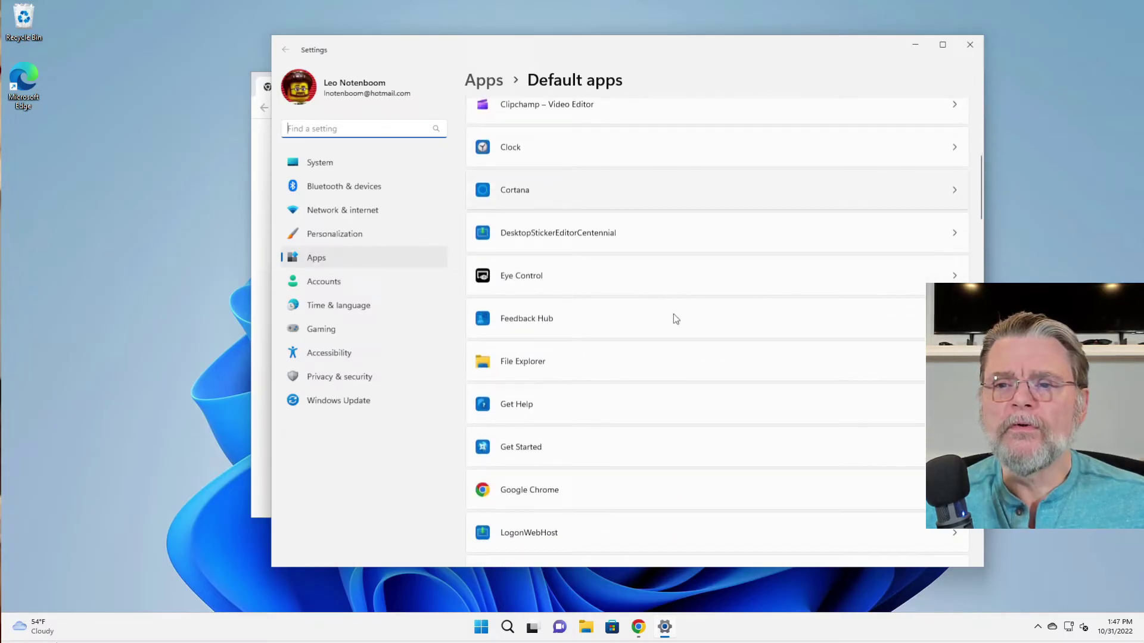
scroll(674, 319, down, 1)
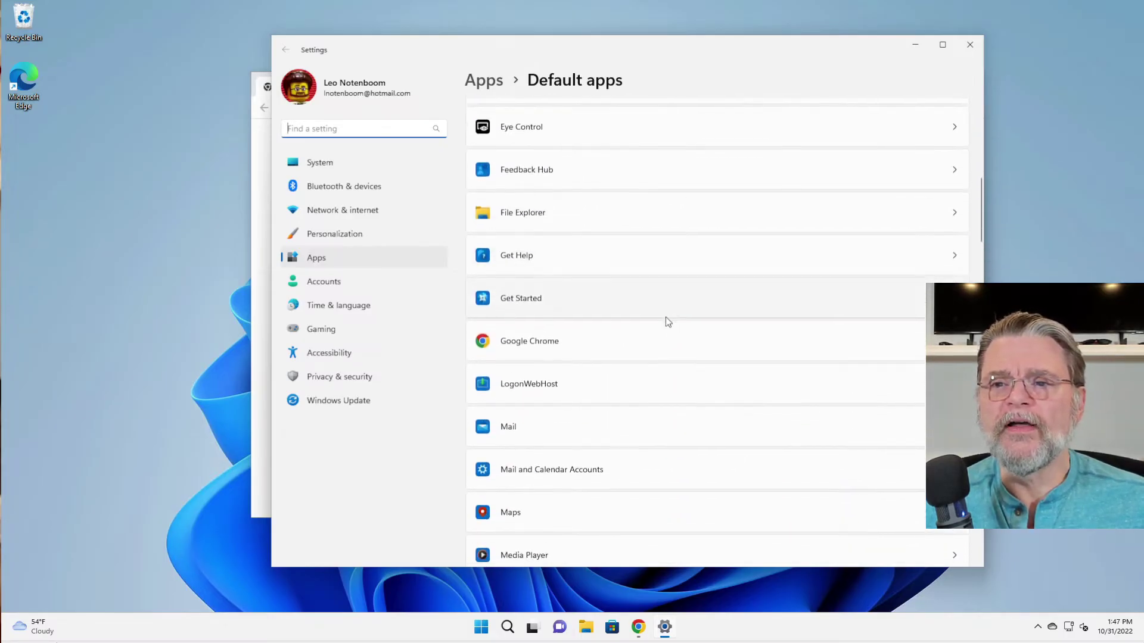
click(568, 346)
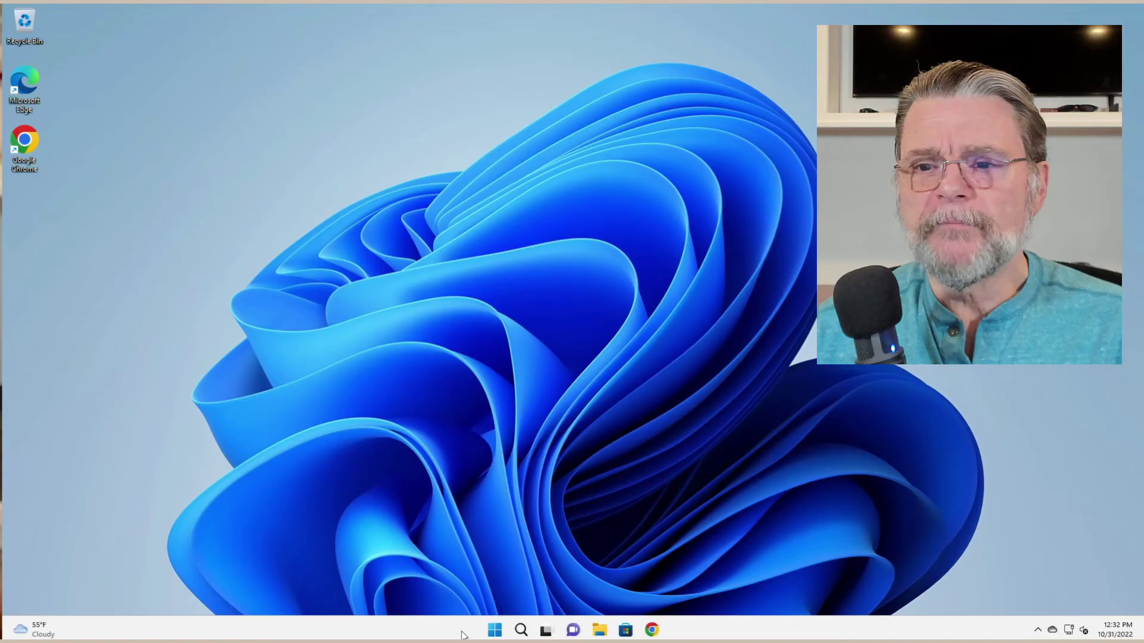
Step: Open Windows Settings from the Start button's right-click menu and enlarge its window
right_click(494, 632)
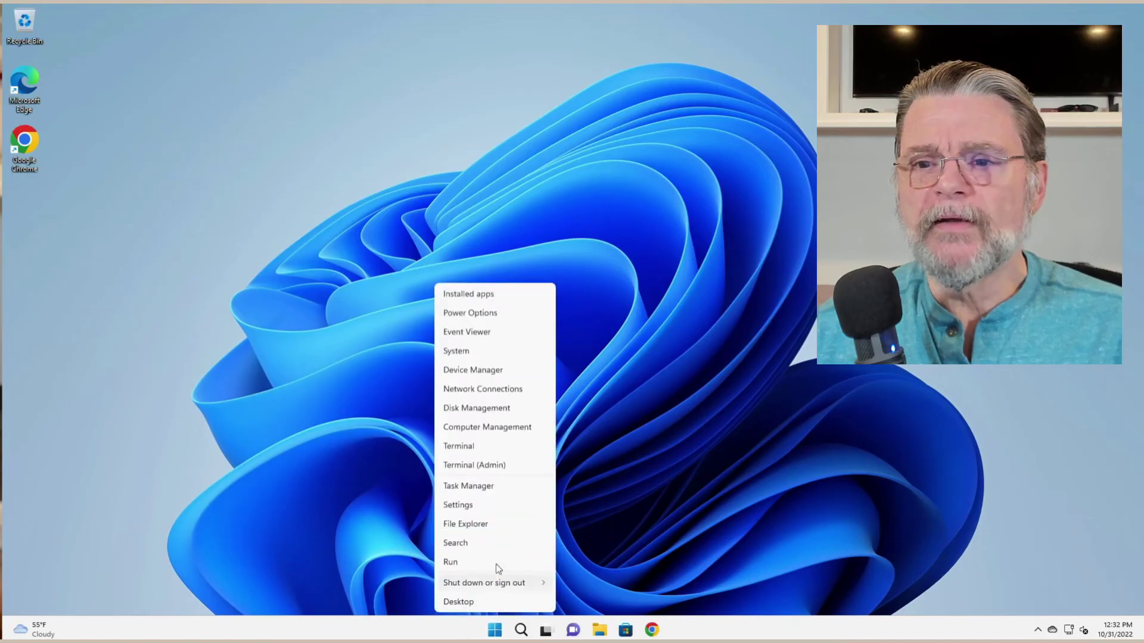
click(476, 507)
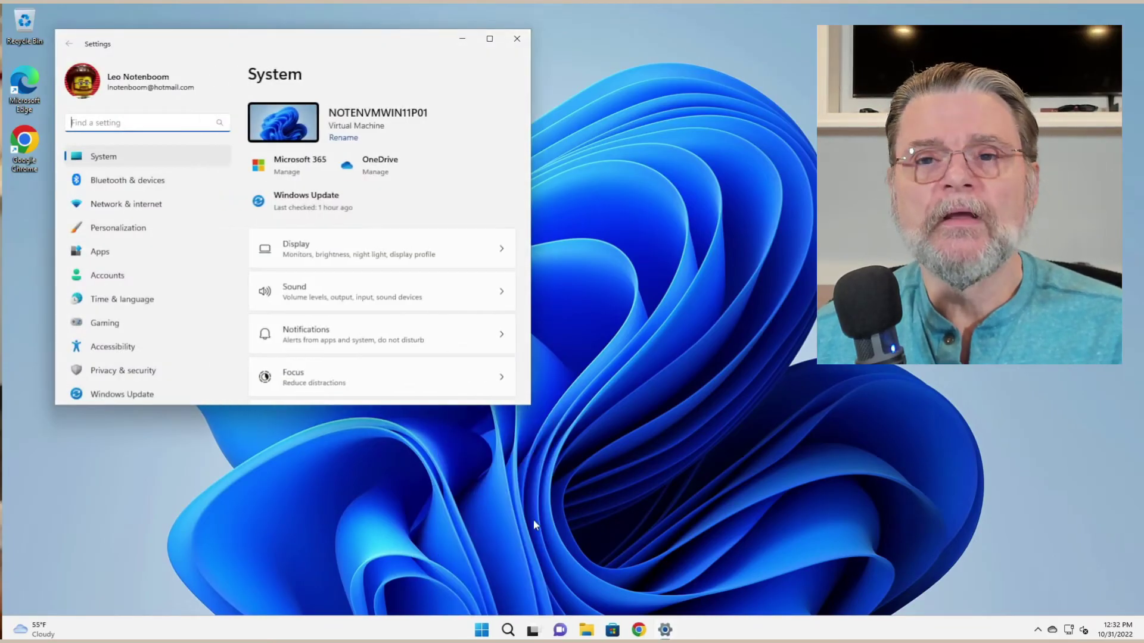
drag(528, 406, 766, 559)
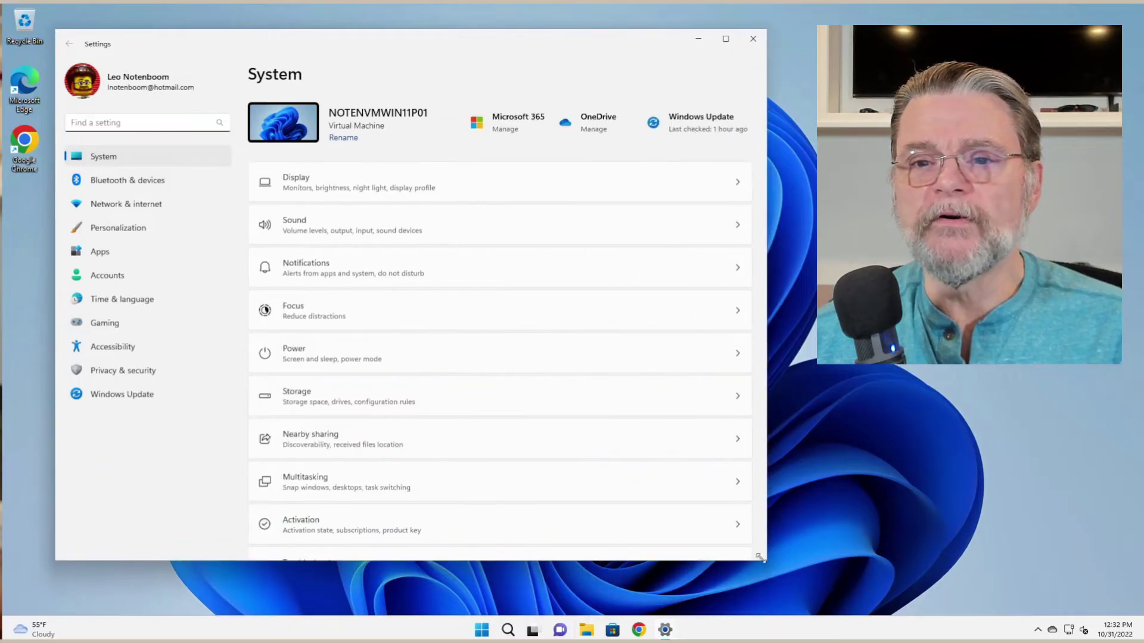
Step: Check Microsoft Edge's menu in Apps > Installed apps, where Uninstall is greyed out
click(107, 256)
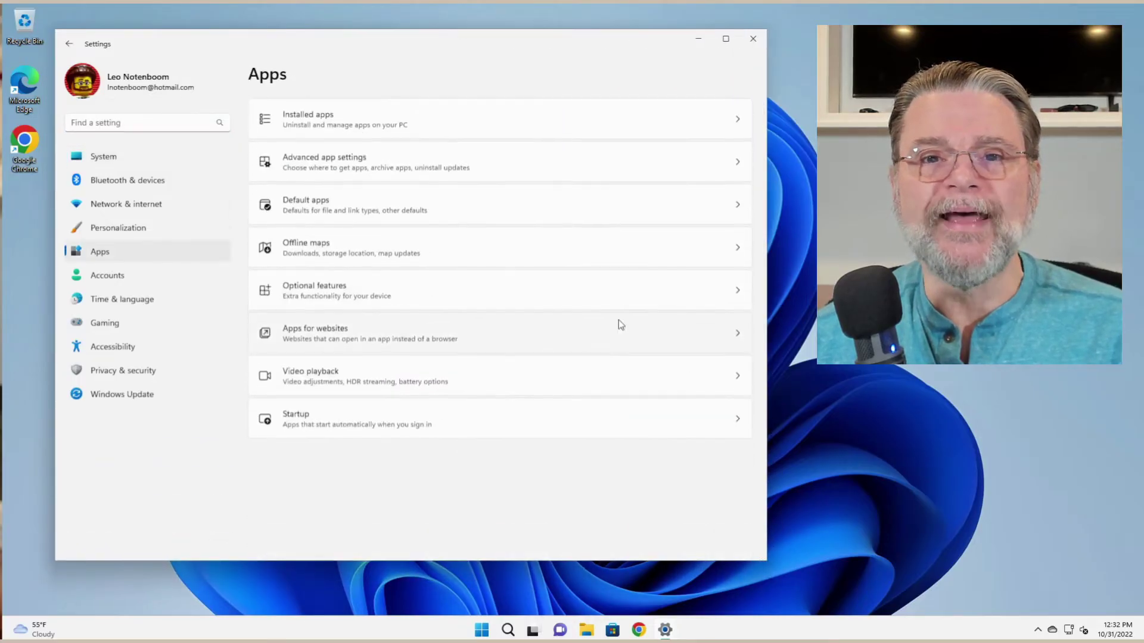
click(414, 117)
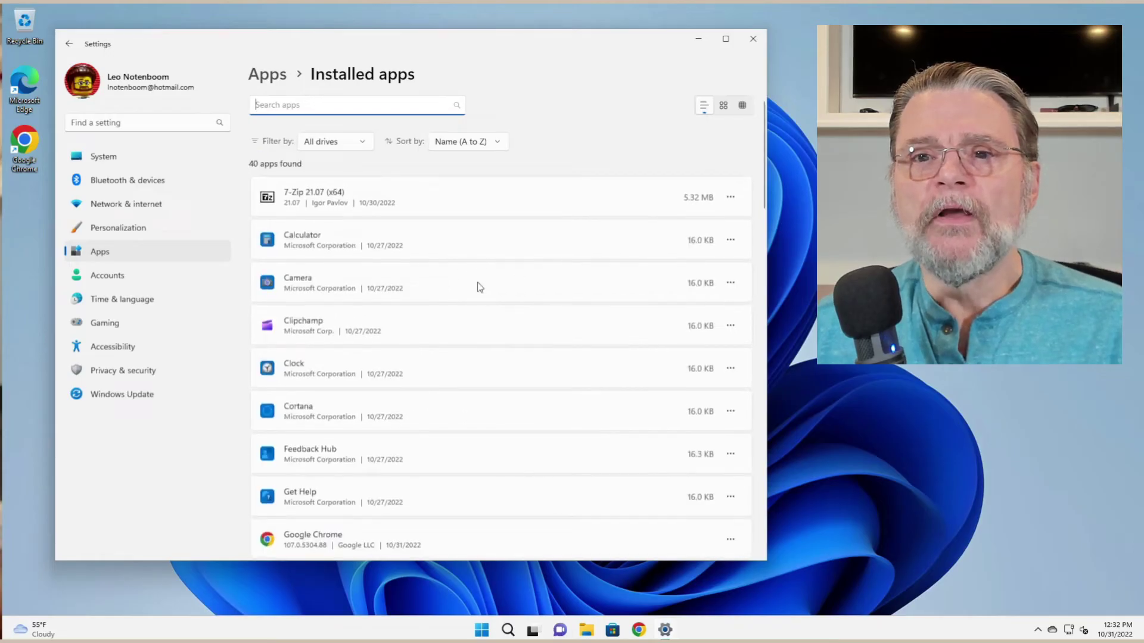
scroll(403, 353, down, 1)
scroll(403, 355, down, 3)
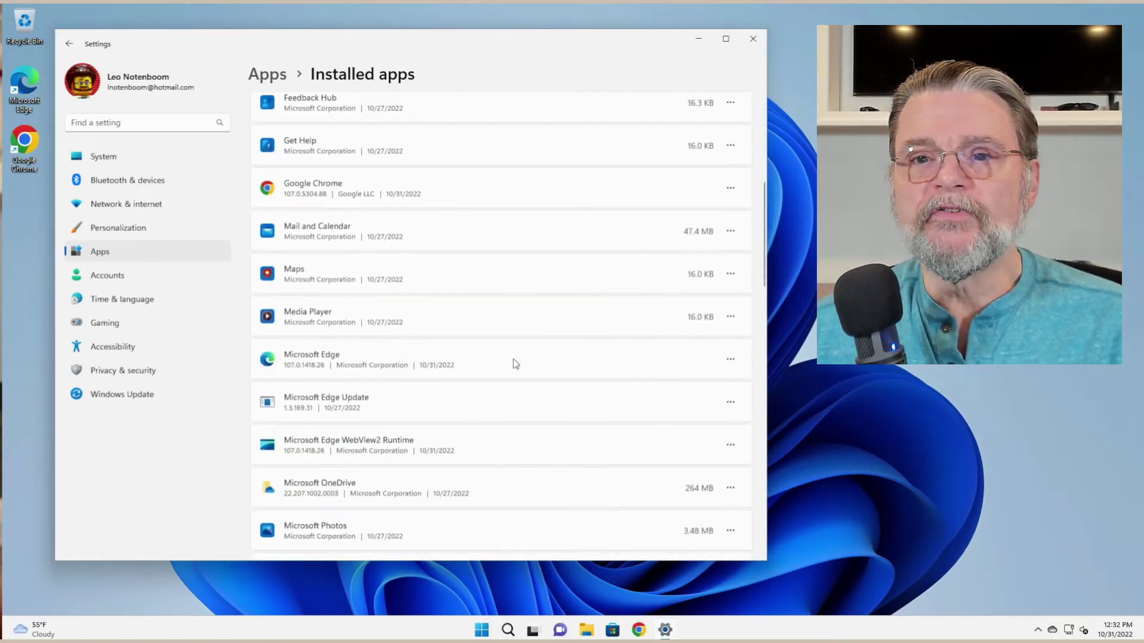
click(731, 359)
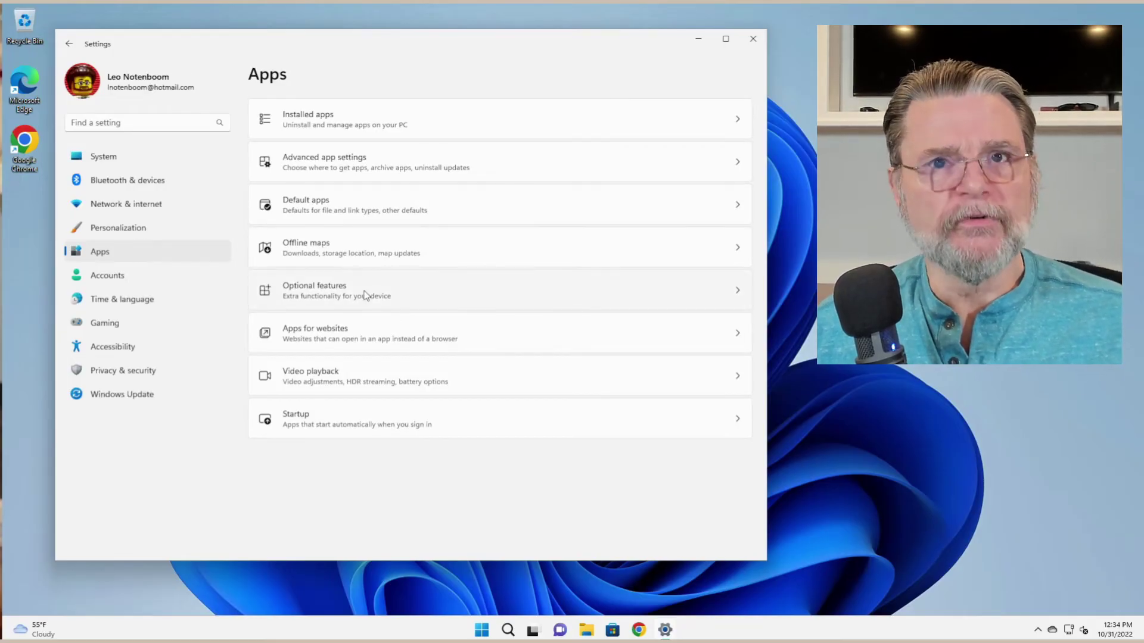
Step: Go to Optional features and bring up the 'More Windows features' dialog
click(393, 292)
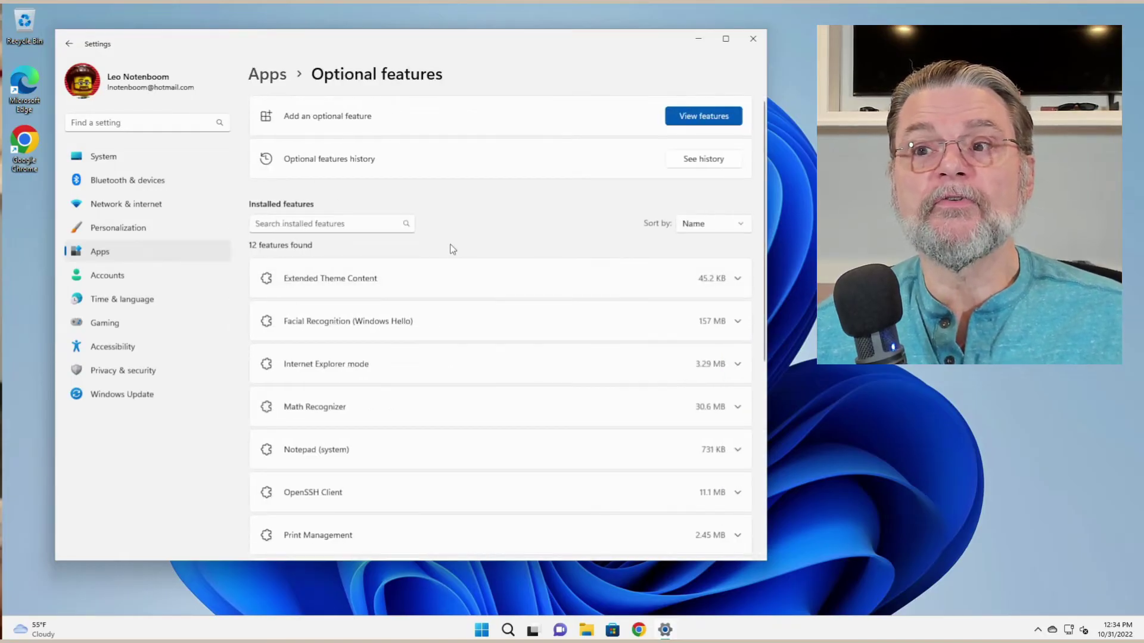
scroll(451, 250, down, 2)
scroll(393, 339, down, 3)
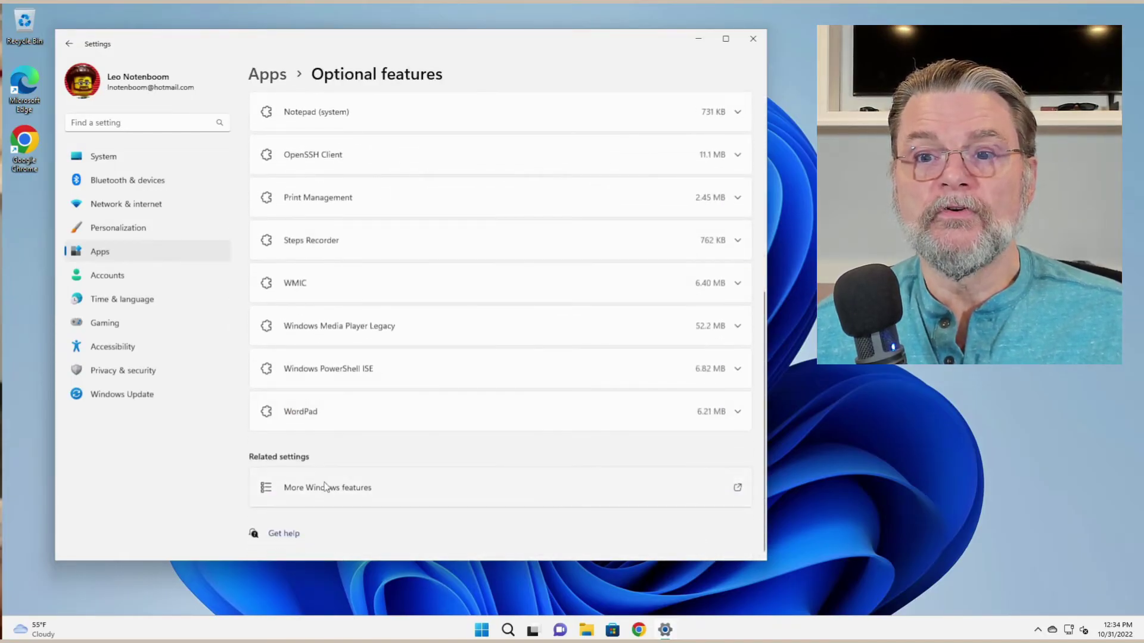
click(356, 492)
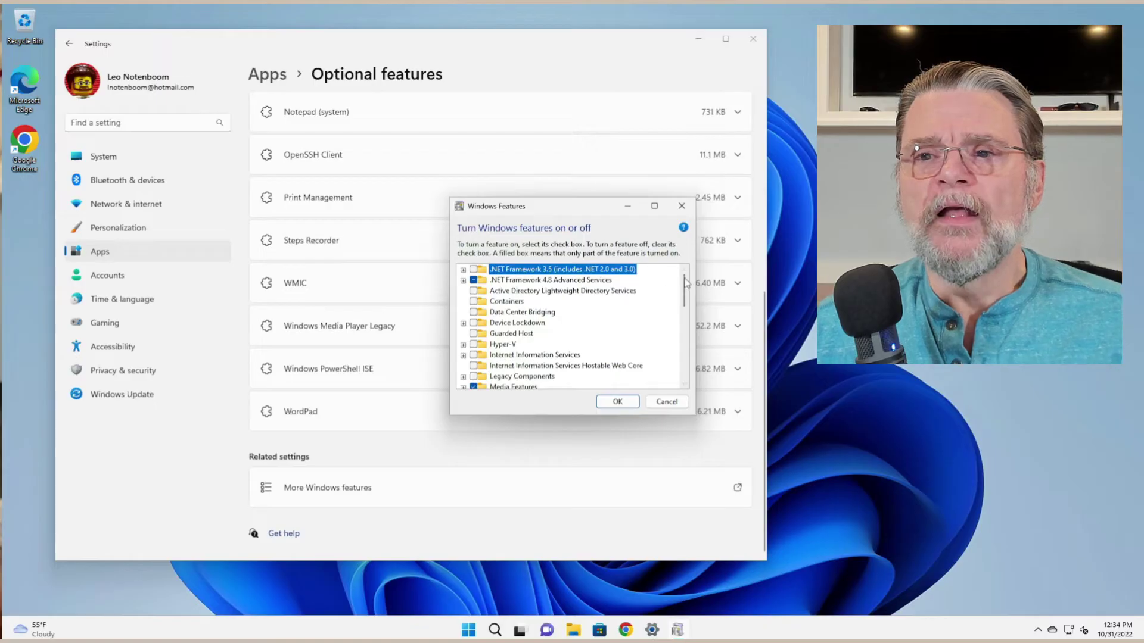
scroll(688, 288, down, 2)
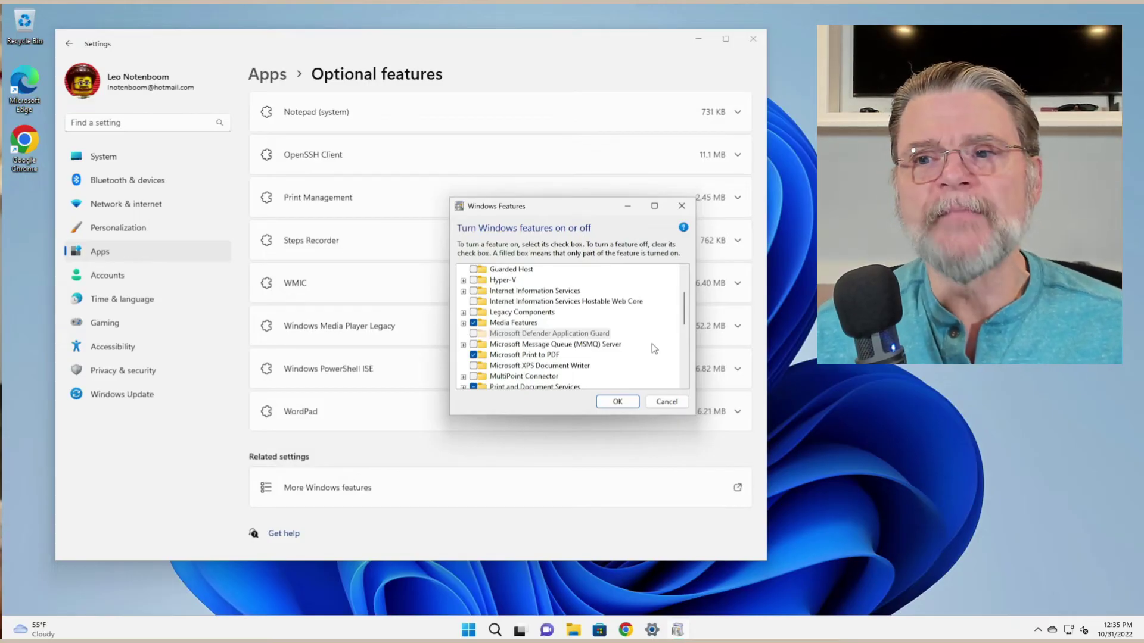
click(664, 402)
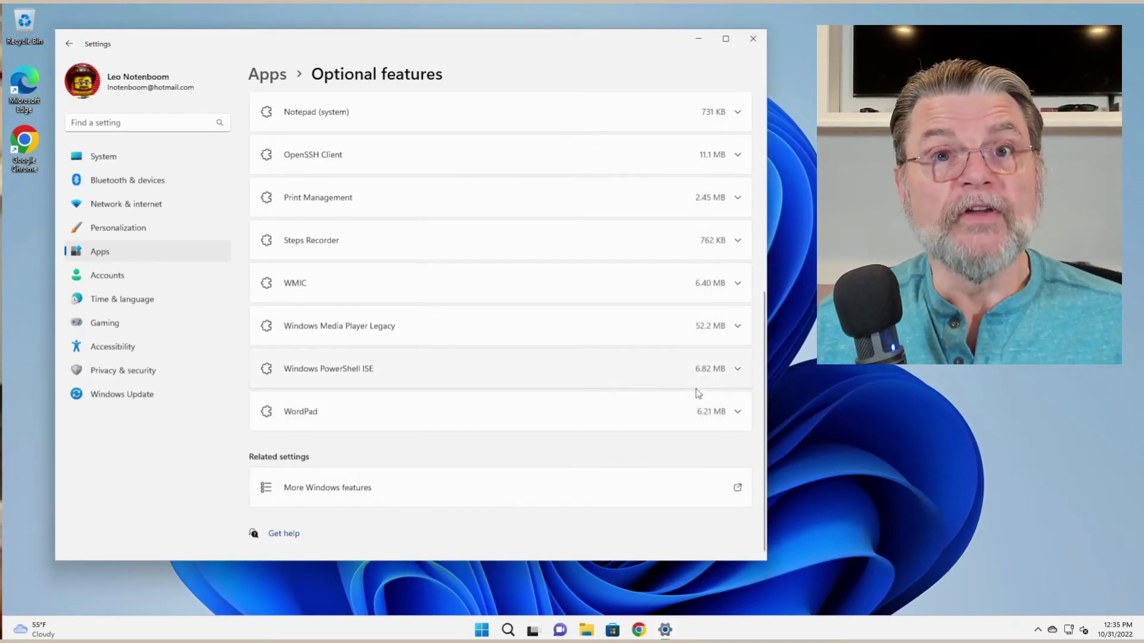